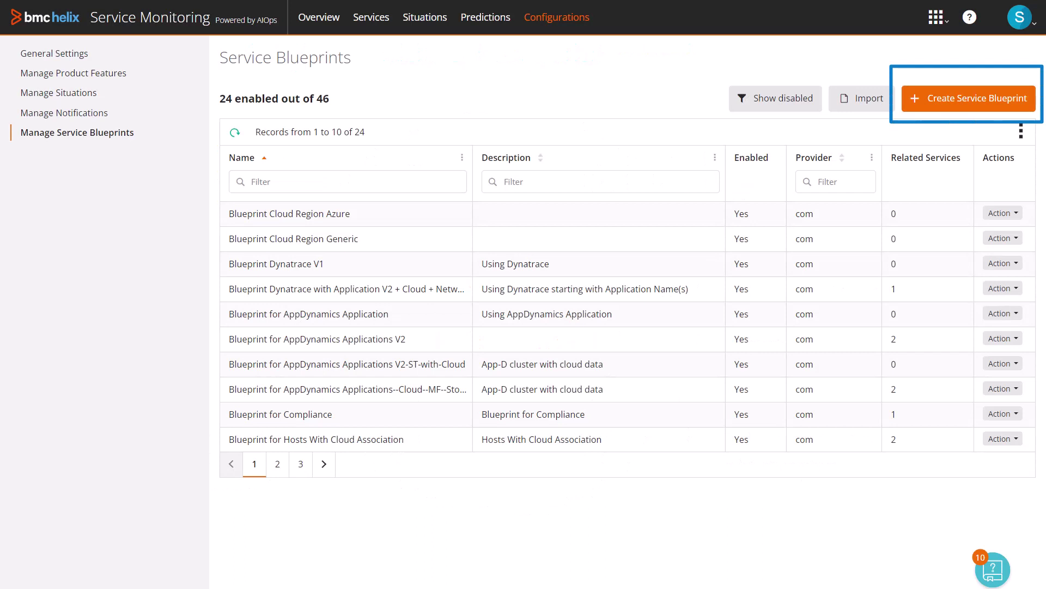
Open the AppDynamics Applications--Cloud--MF--Storage blueprint diagram from its Action menu
left_click(1003, 389)
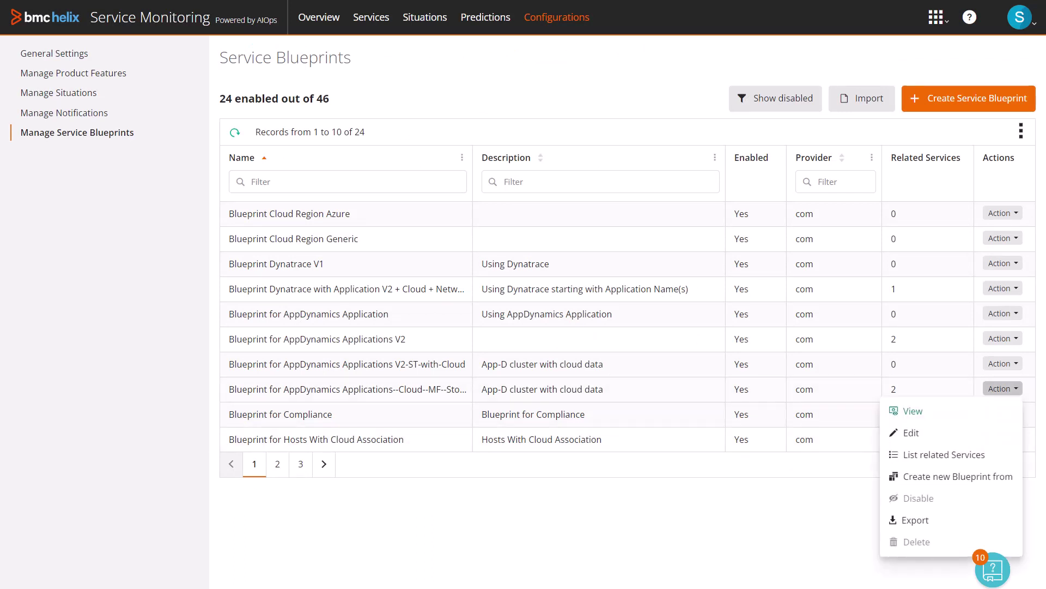
left_click(913, 411)
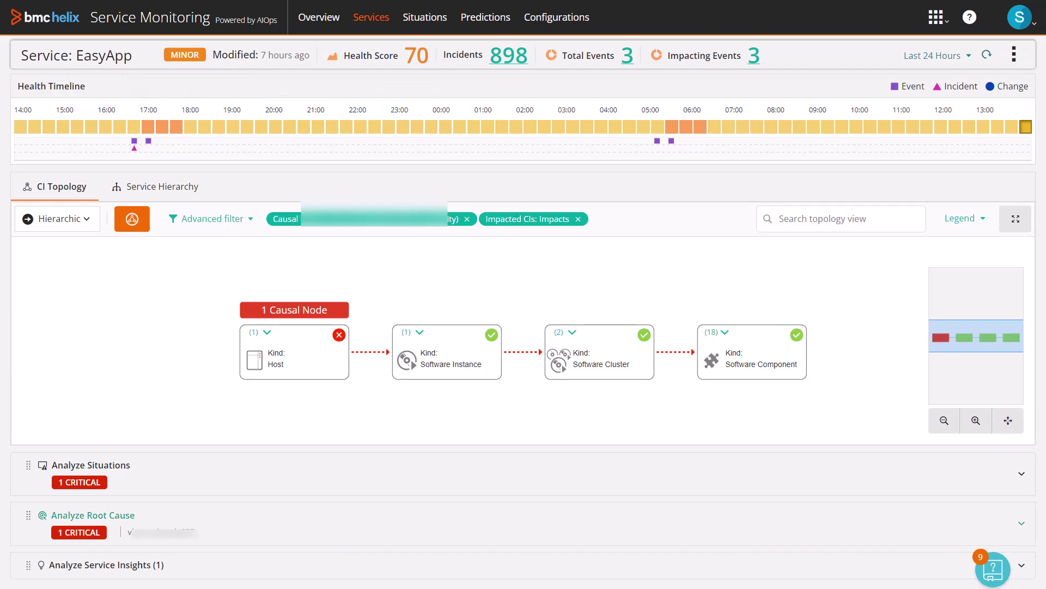
Expand EasyApp's Analyze Root Cause, check Service Insights, then list its three critical events at 13:56
left_click(93, 515)
scroll(524, 327, "down", 8)
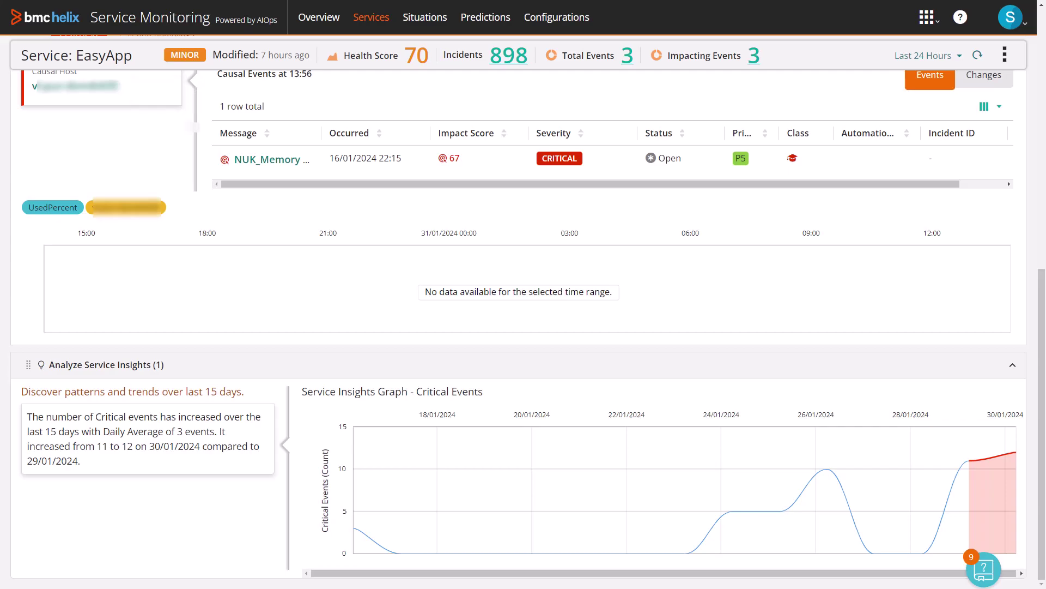
scroll(524, 327, "up", 5)
scroll(523, 327, "up", 4)
left_click(628, 55)
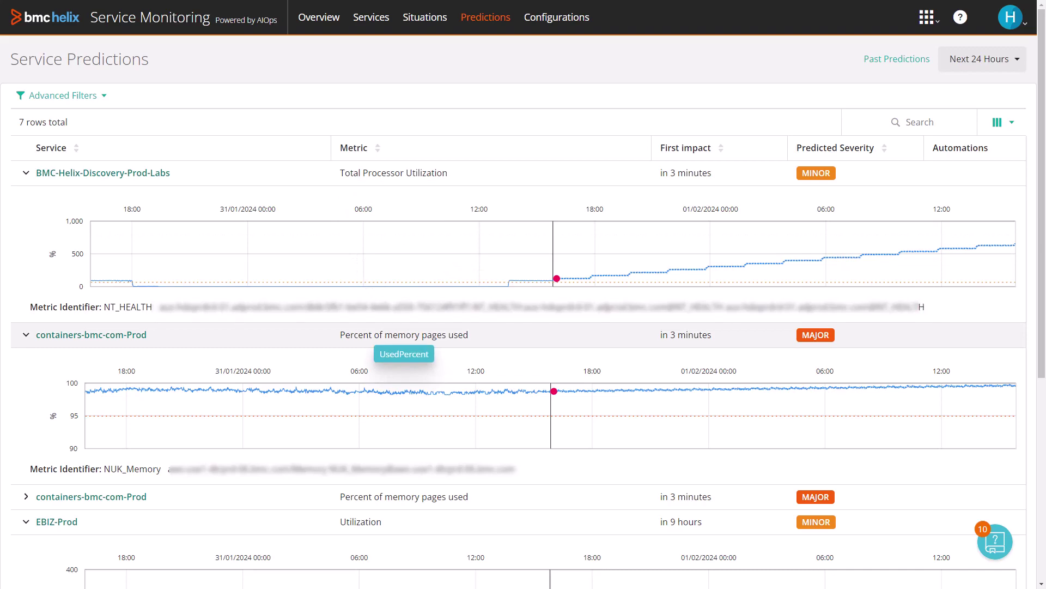
Scroll through the 24-hour prediction charts for the seven services and back to the top
scroll(523, 327, "down", 5)
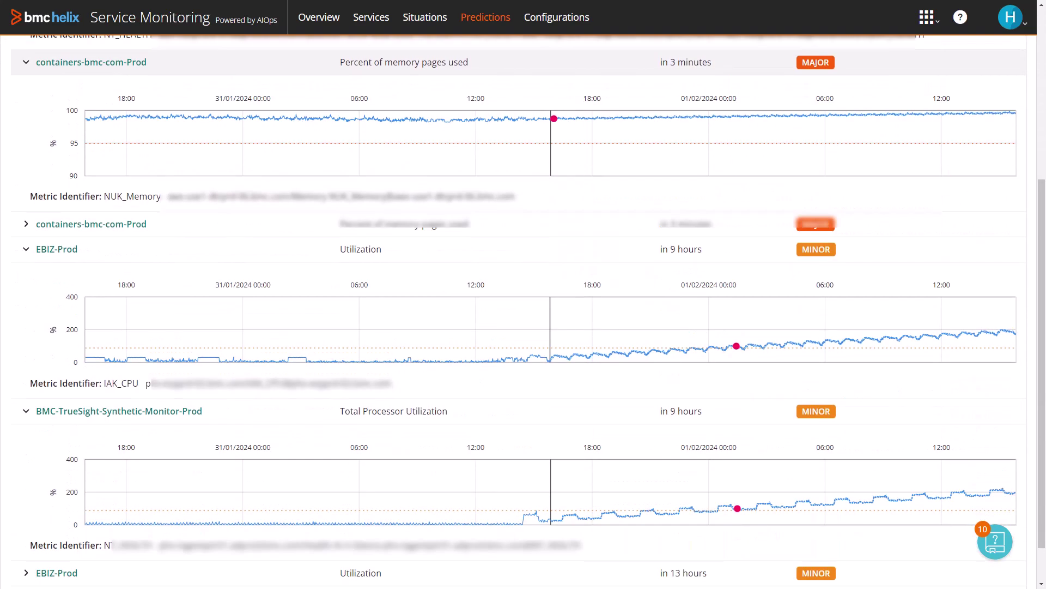
scroll(523, 311, "up", 5)
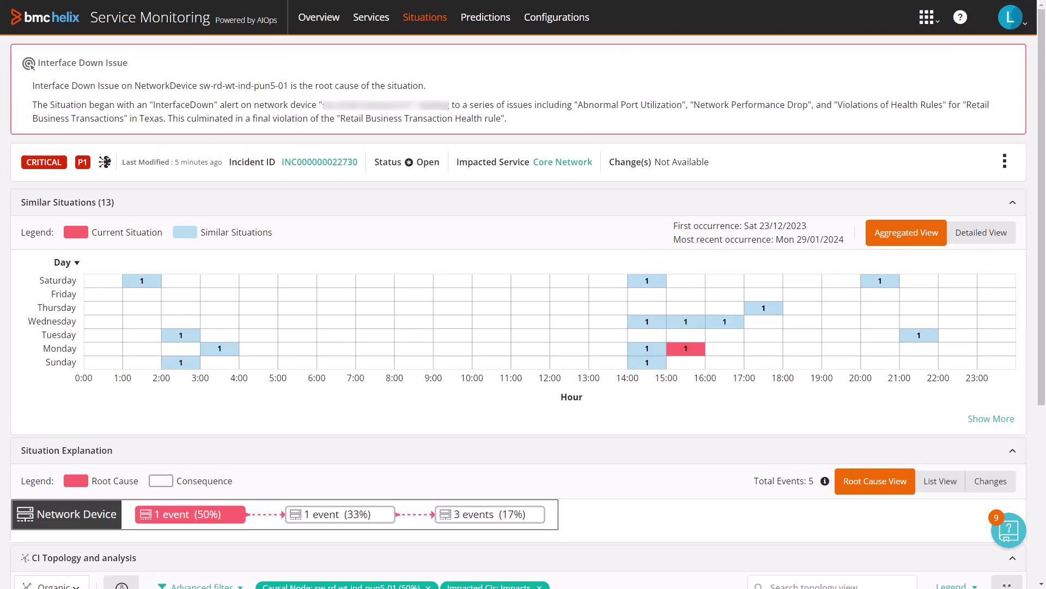
Scroll the Interface Down Issue situation down to its CI Topology and analysis section
scroll(523, 311, "down", 2)
scroll(523, 311, "down", 3)
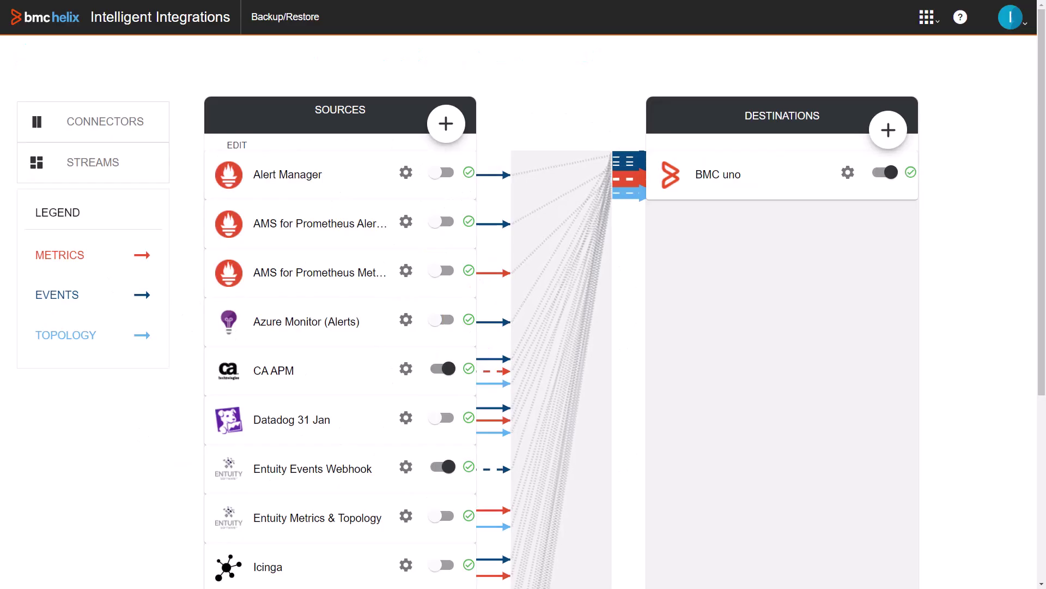
Scroll through the connector sources feeding BMC uno, such as Alert Manager and CA APM
scroll(561, 327, "down", 1)
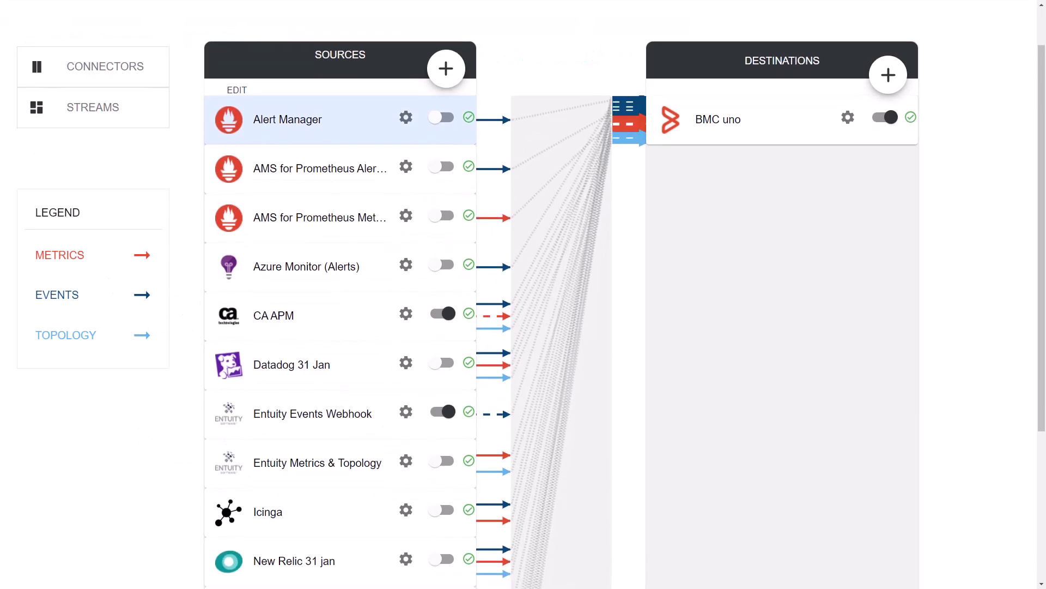
scroll(561, 327, "down", 3)
scroll(561, 327, "down", 1)
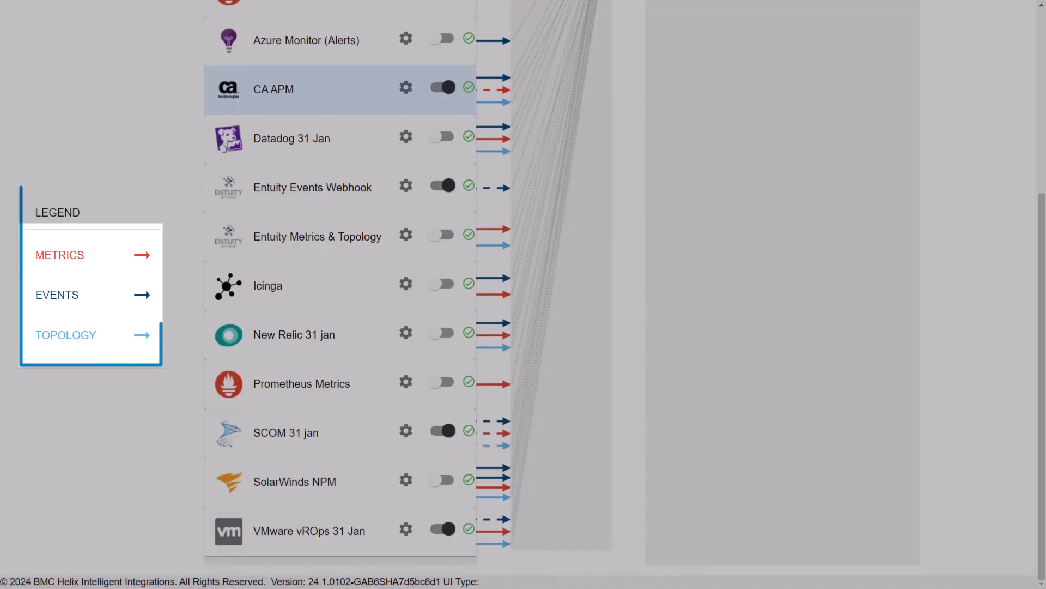
scroll(338, 153, "up", 1)
scroll(338, 153, "up", 2)
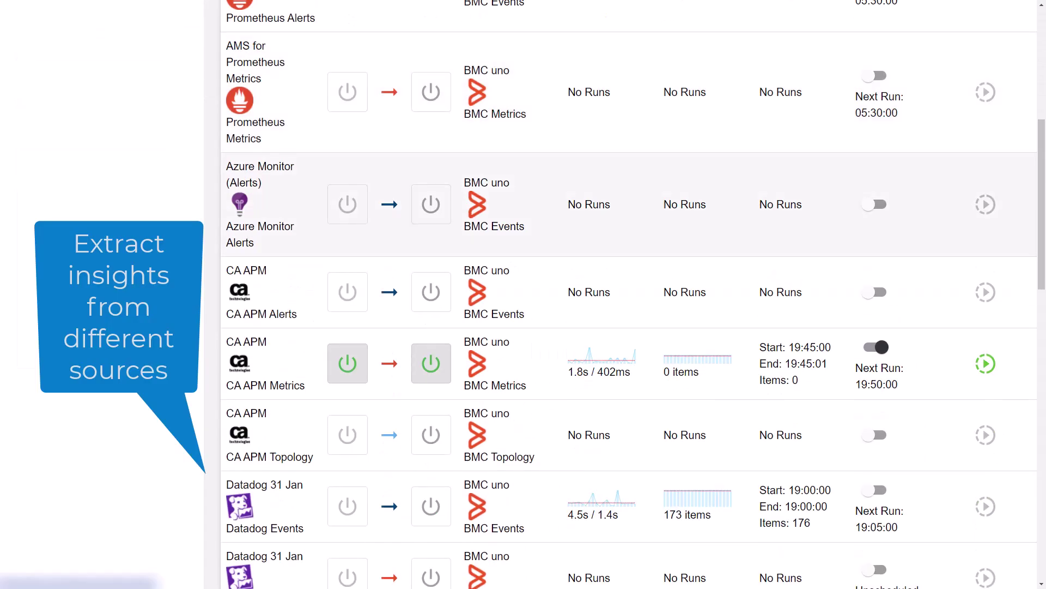
Scroll through the 32-stream data streams table and back to the top
scroll(627, 294, "down", 5)
scroll(627, 294, "down", 3)
scroll(627, 294, "down", 10)
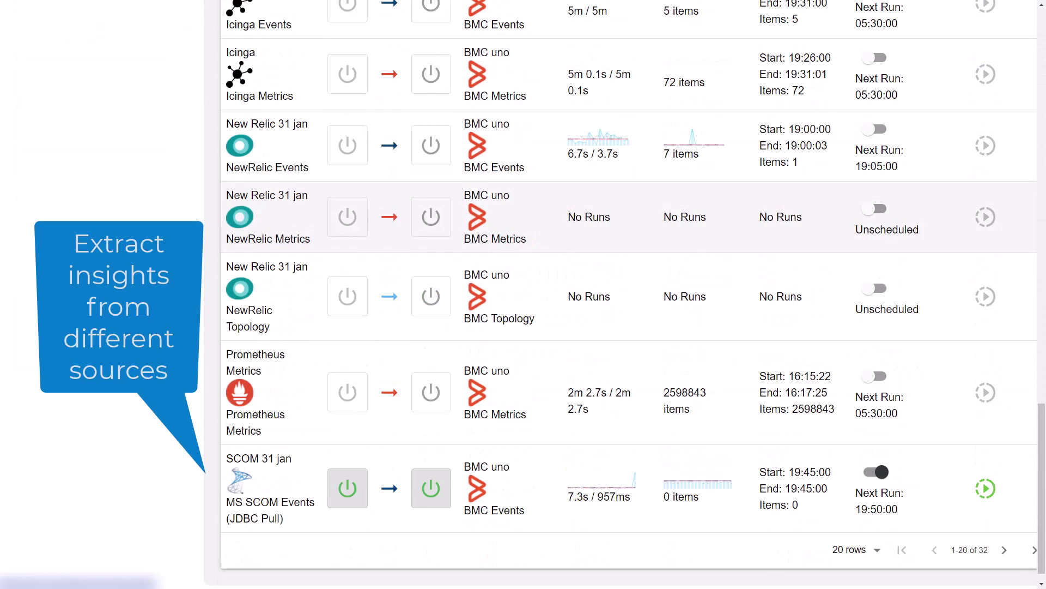
scroll(627, 294, "up", 5)
scroll(627, 294, "up", 5)
scroll(627, 295, "up", 5)
scroll(626, 294, "up", 2)
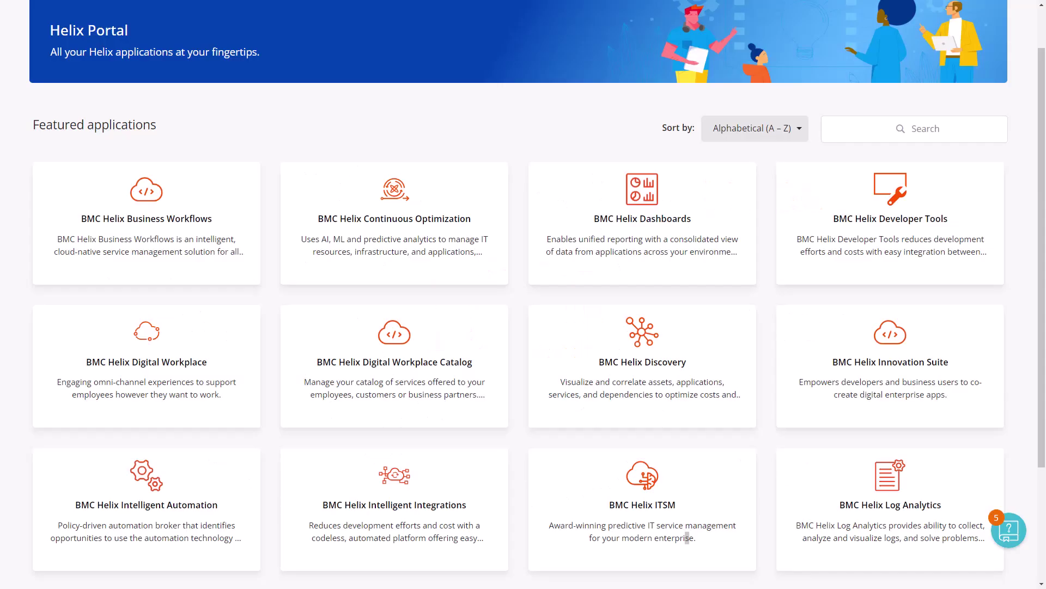
Scroll the Helix Portal featured applications down to the Operations Management and Service Monitoring tiles
scroll(687, 538, "down", 3)
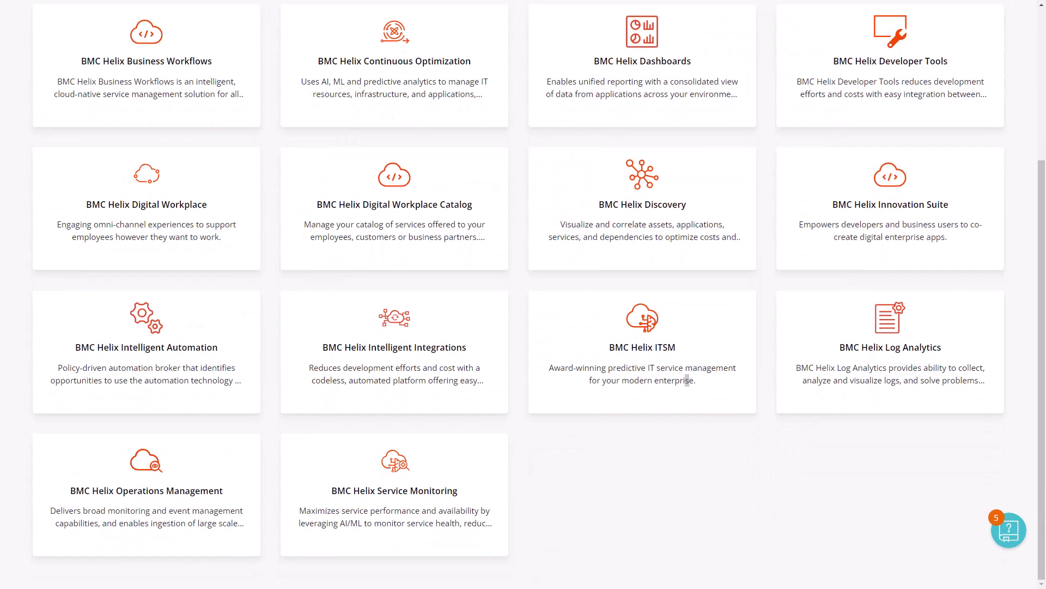